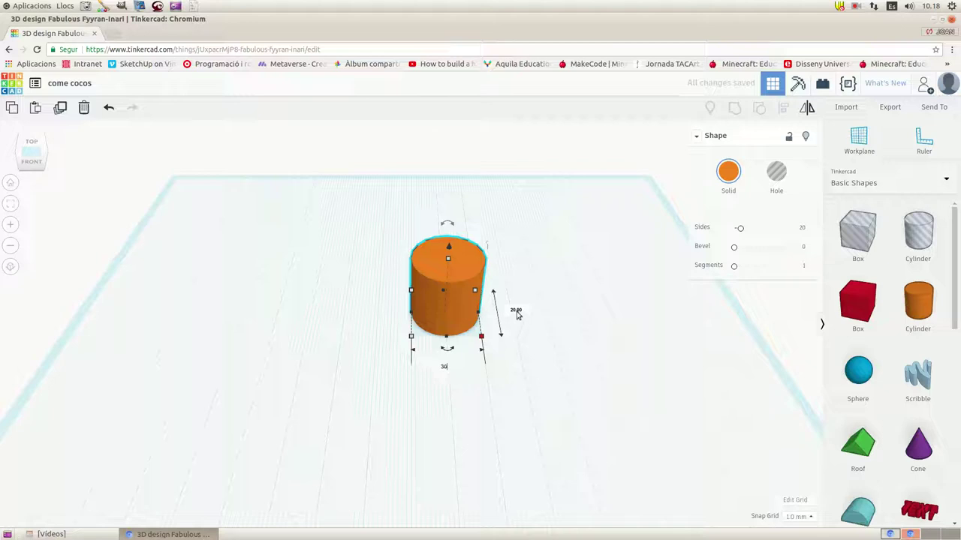
# Step: Set the cylinder's width and length to 30 mm and its height to 2 mm
pyautogui.write('30')
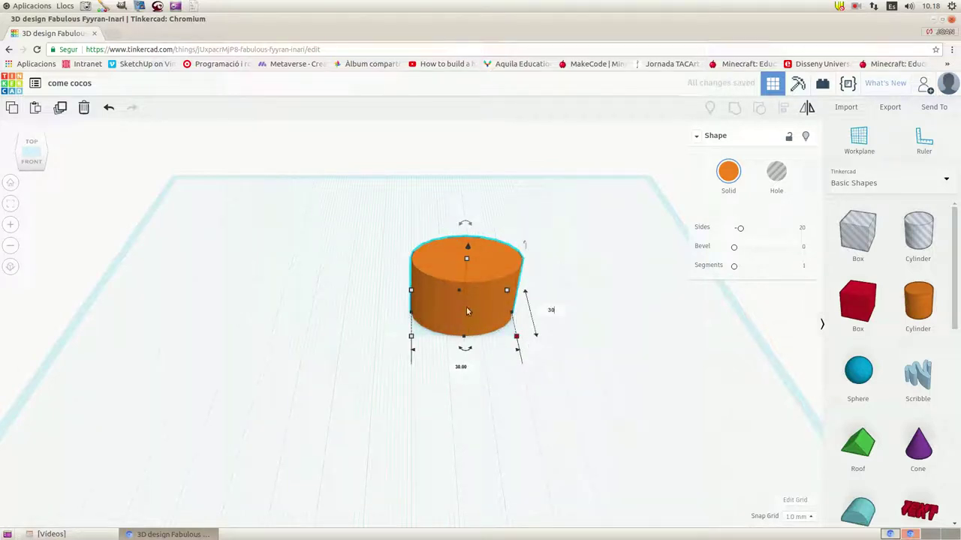
pyautogui.press('Return')
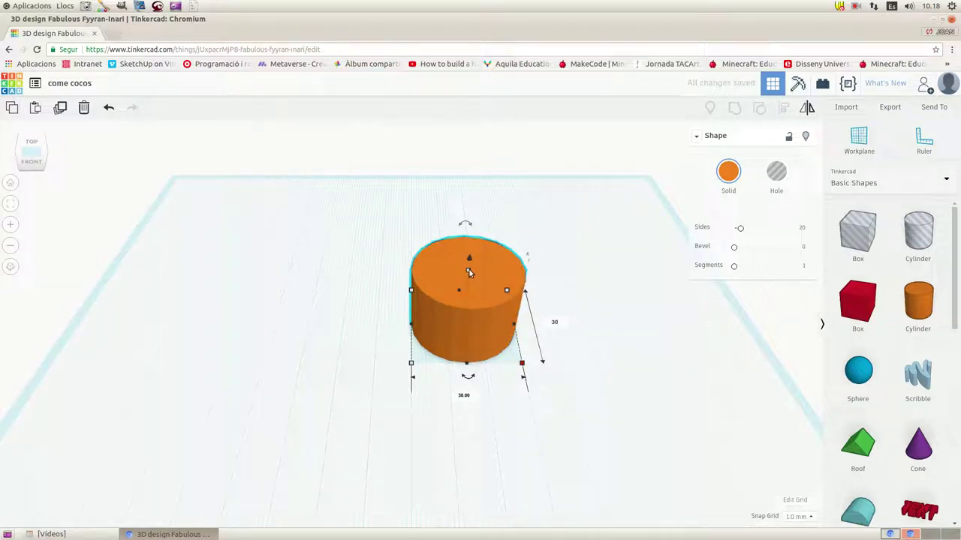
pyautogui.moveTo(468, 271)
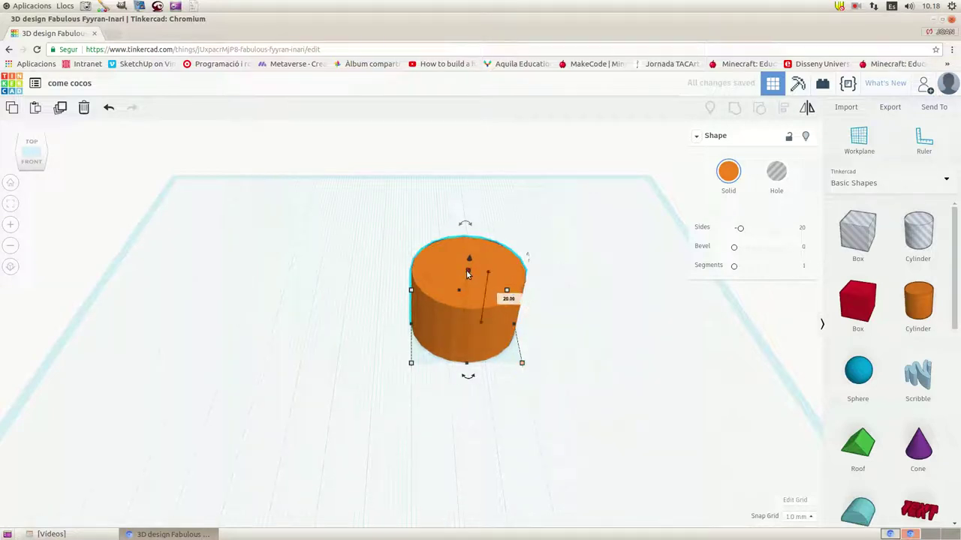
pyautogui.click(508, 302)
pyautogui.write('2')
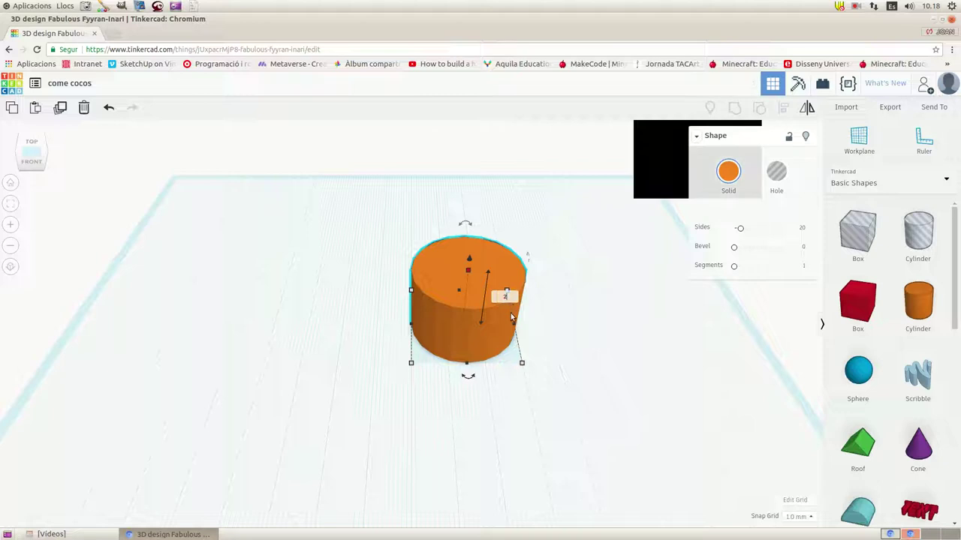
pyautogui.press('Return')
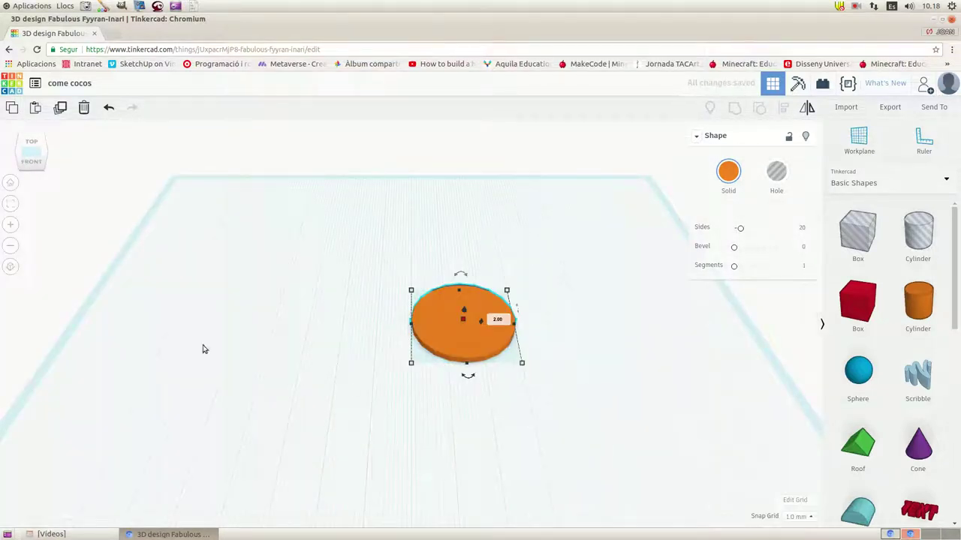
# Step: Place a roof shape beside the disc and rotate it 90° about the vertical axis, then 90° upright so its triangular end faces up
pyautogui.click(16, 207)
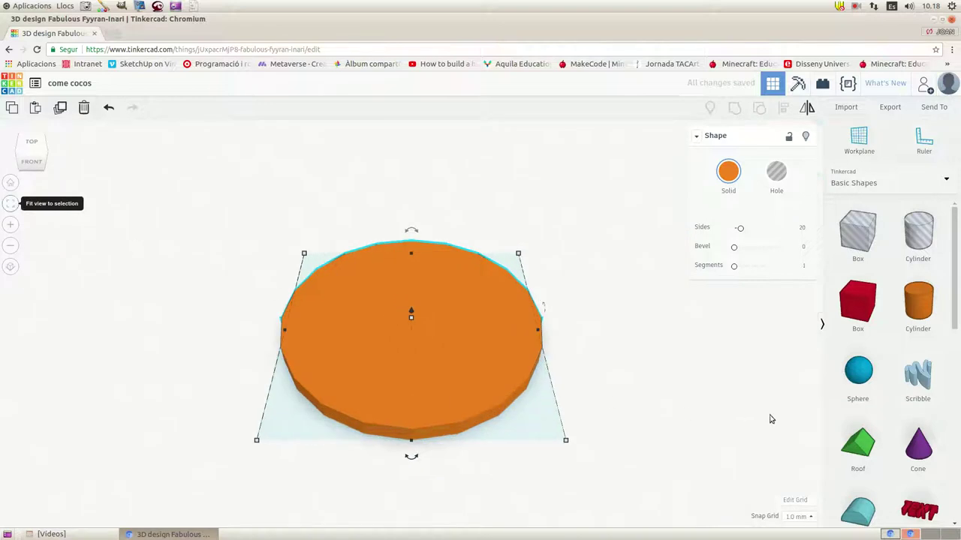
pyautogui.moveTo(861, 454); pyautogui.dragTo(649, 304)
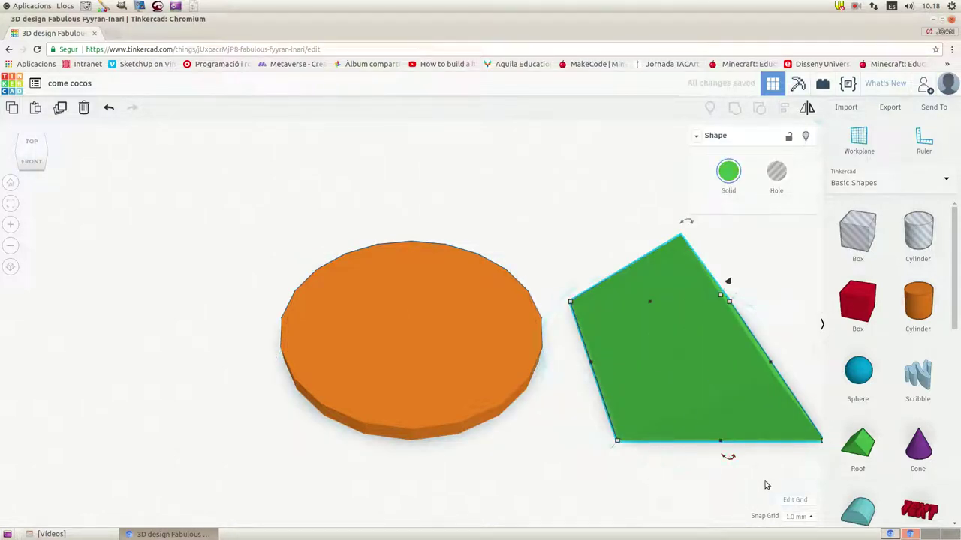
pyautogui.moveTo(726, 469); pyautogui.dragTo(747, 415)
pyautogui.scroll(-2, 830, 376)
pyautogui.scroll(-5, 748, 414)
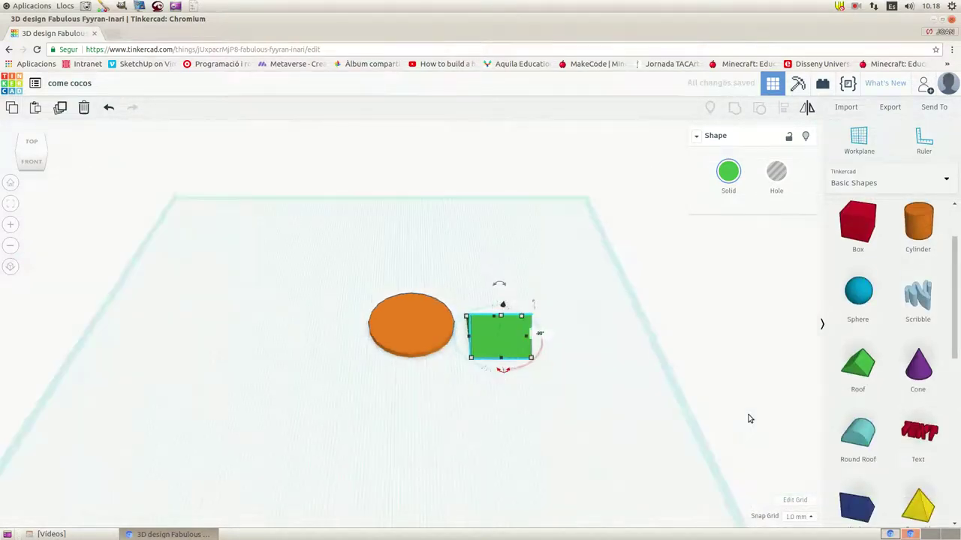
pyautogui.scroll(2, 608, 413)
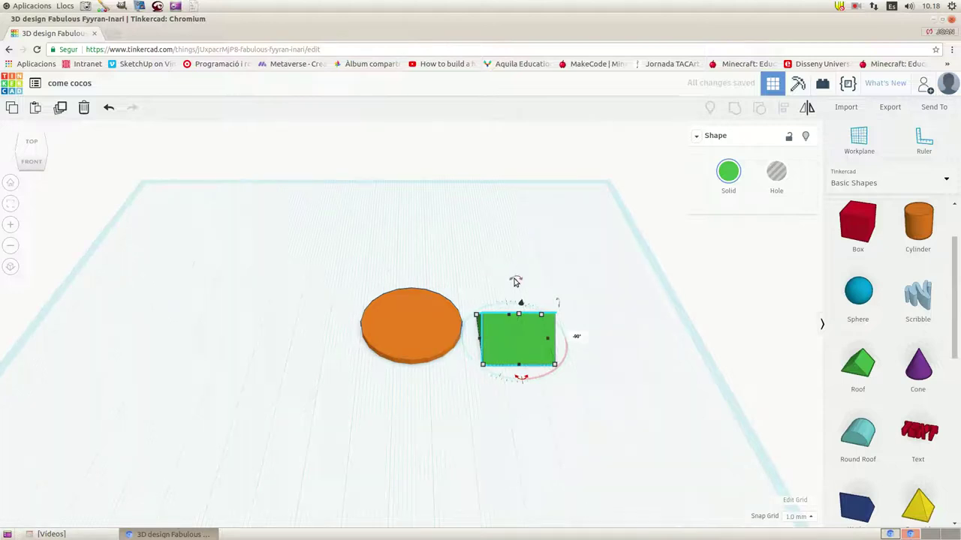
pyautogui.moveTo(515, 279); pyautogui.dragTo(411, 297)
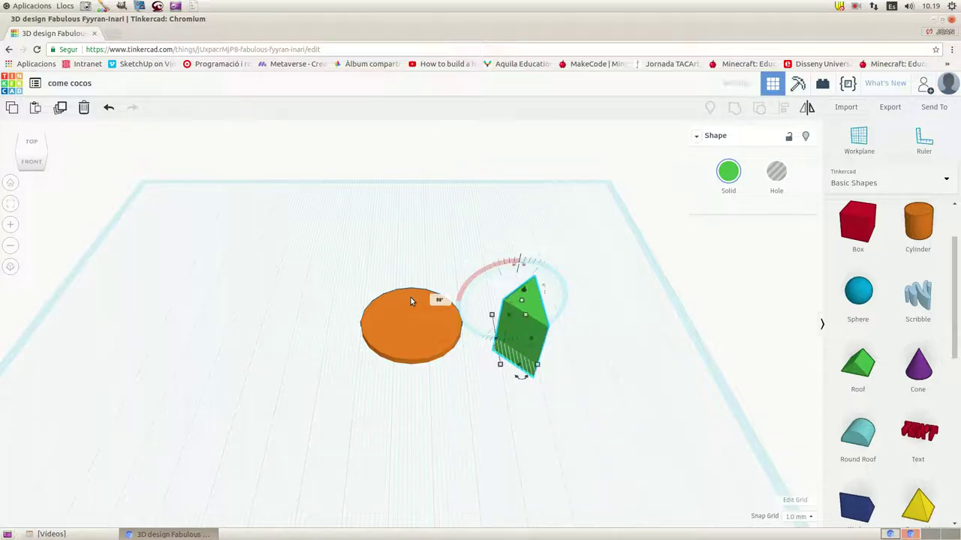
pyautogui.click(411, 298)
# Step: Set the upright roof's base dimensions to 19 mm wide and 26 mm long
pyautogui.click(514, 334)
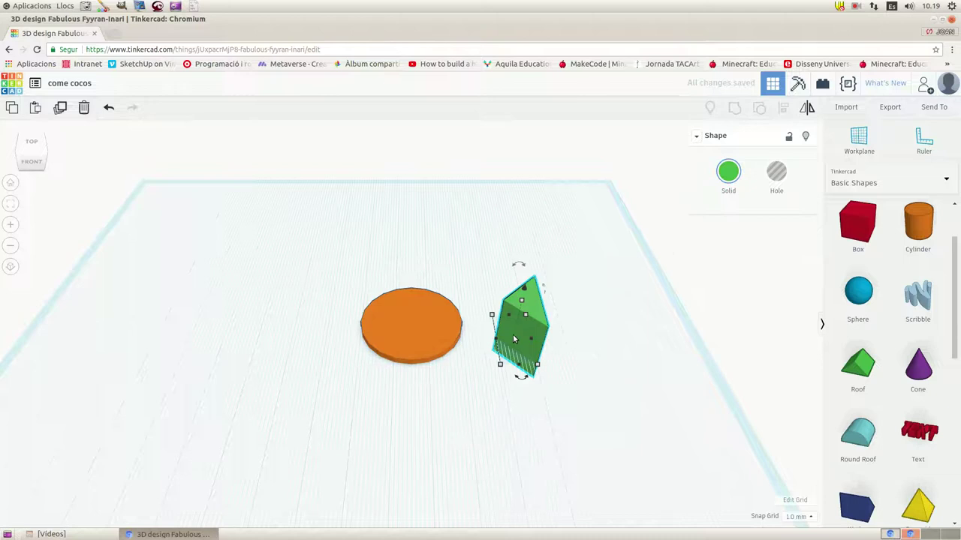
pyautogui.click(498, 366)
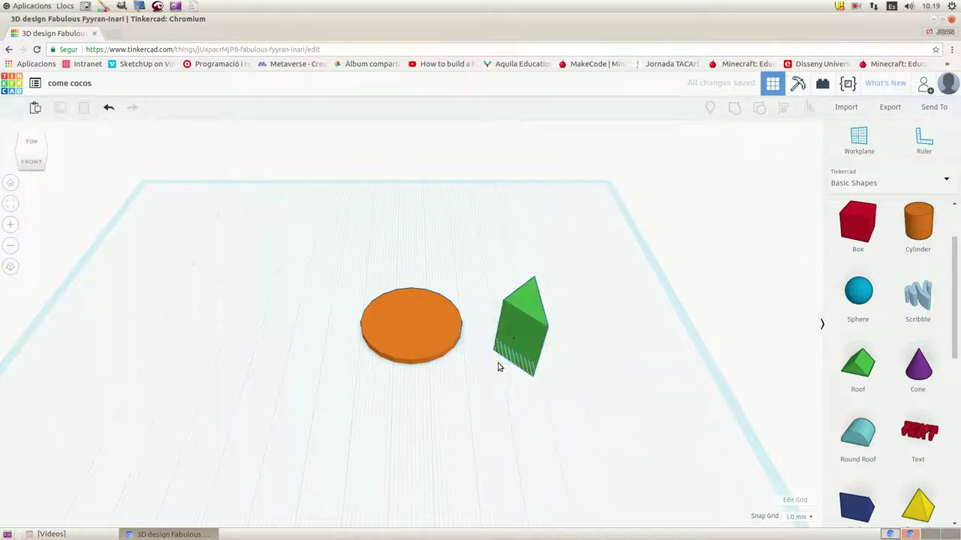
pyautogui.click(509, 365)
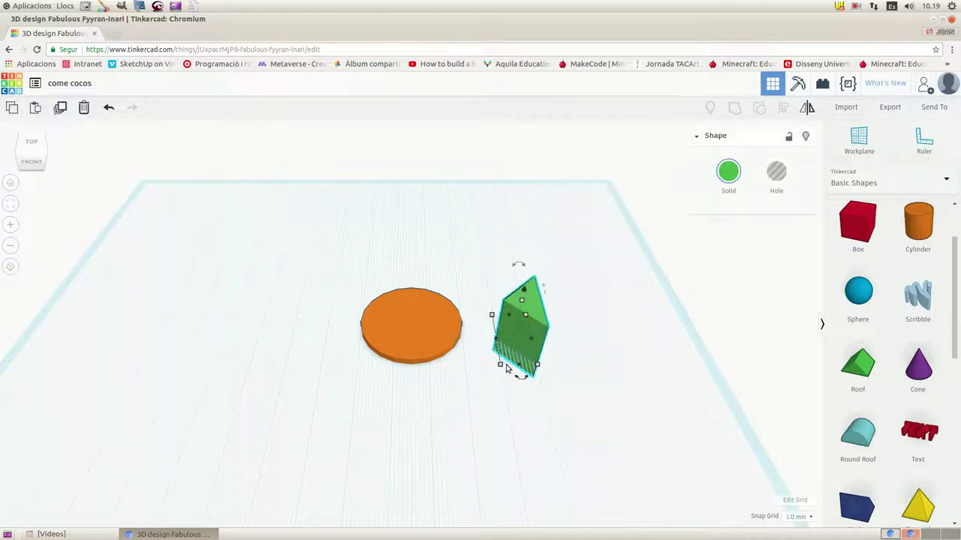
pyautogui.click(500, 368)
pyautogui.click(521, 396)
pyautogui.write('19')
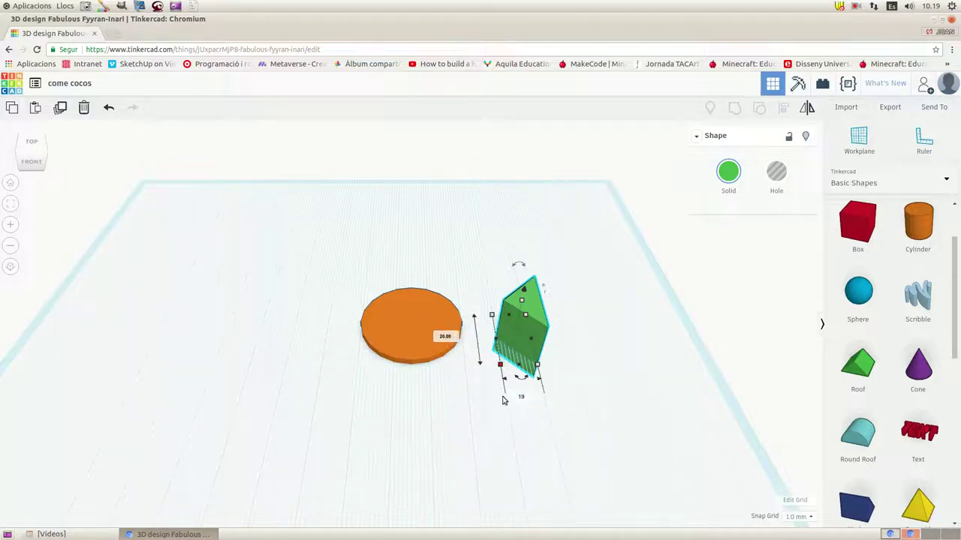
pyautogui.press('Return')
pyautogui.moveTo(537, 365)
pyautogui.click(575, 341)
pyautogui.write('26')
pyautogui.press('Return')
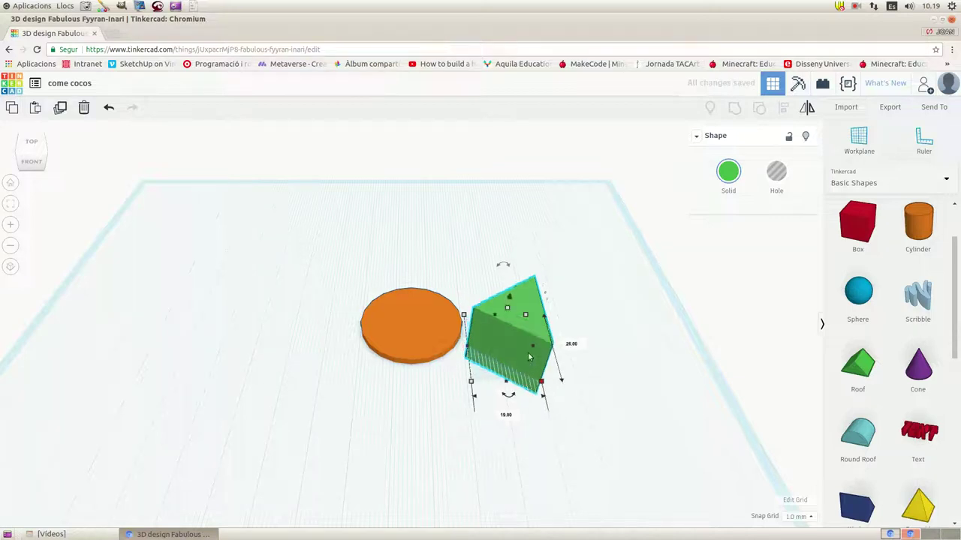
# Step: Turn the roof into a hole and move it over the disc's right side with its tip pointing inward
pyautogui.click(777, 174)
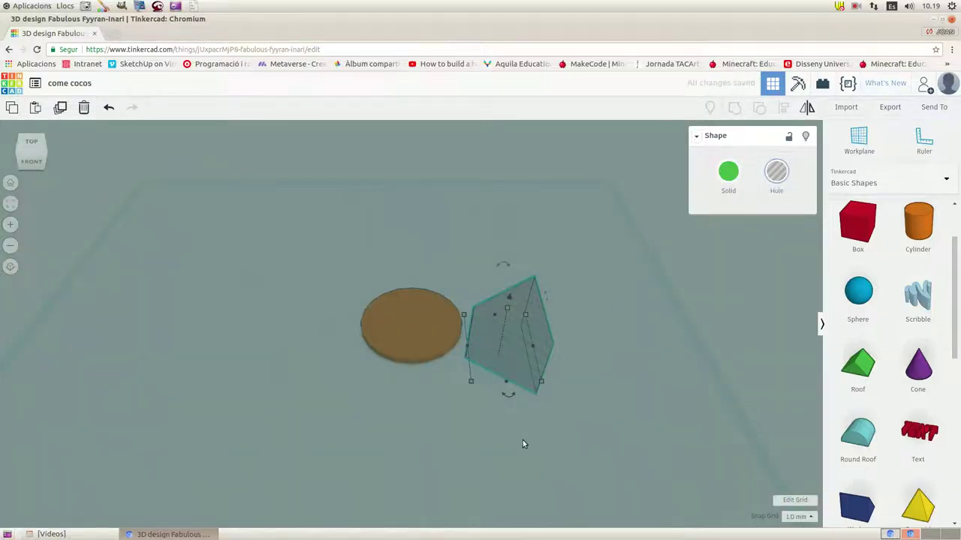
pyautogui.click(523, 444)
pyautogui.moveTo(496, 345); pyautogui.dragTo(448, 334)
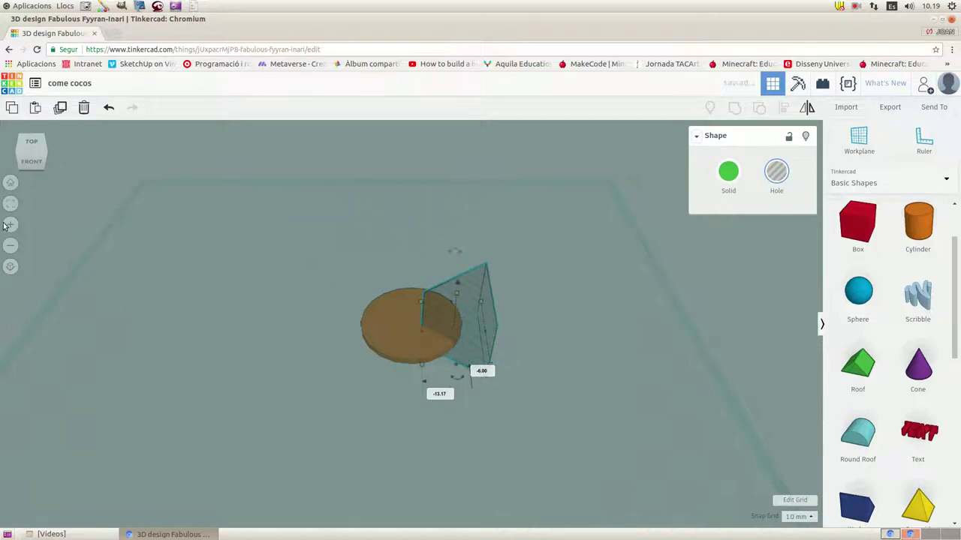
# Step: In top view, nudge the roof hole 1 mm left and 2 mm back so its tip meets the disc's centre
pyautogui.click(30, 147)
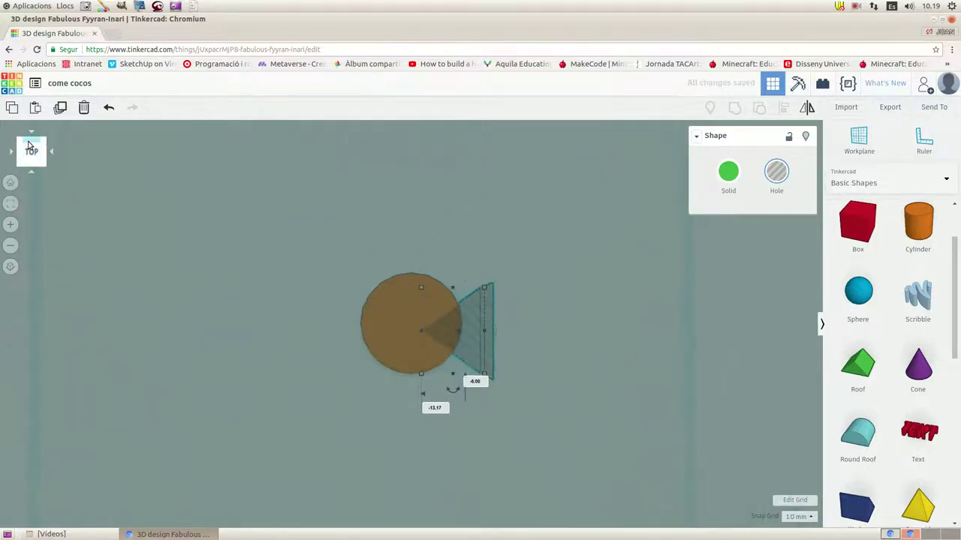
pyautogui.click(10, 203)
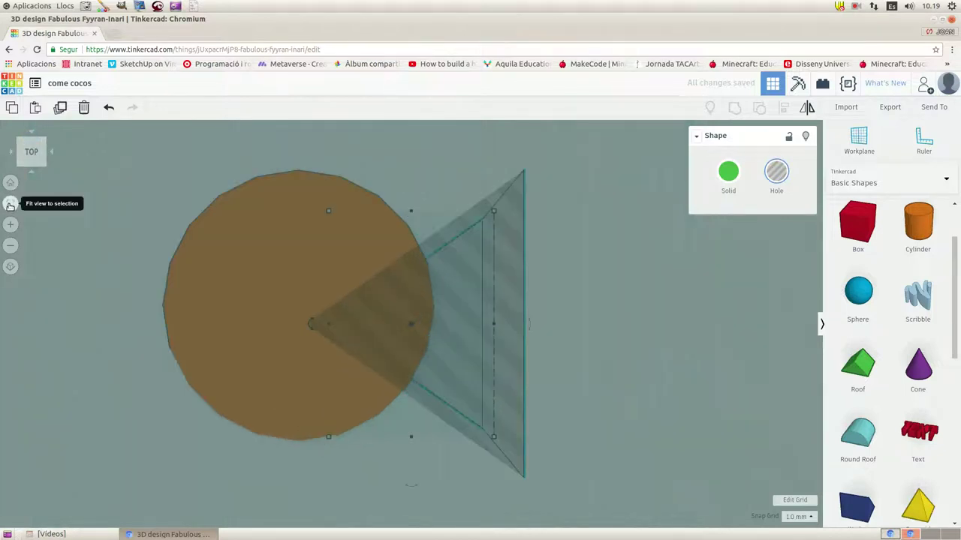
pyautogui.press('Up')
pyautogui.press('Left')
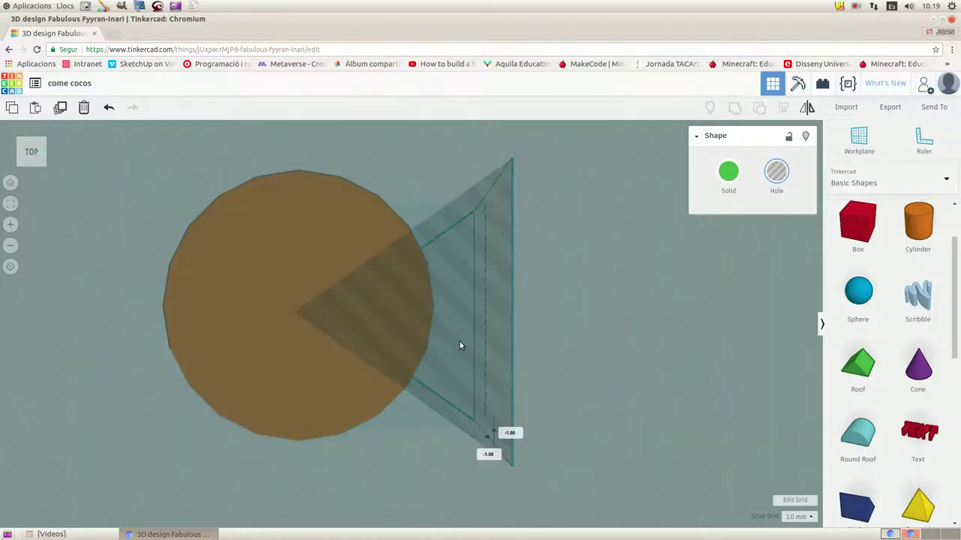
pyautogui.press('Up')
pyautogui.press('Left')
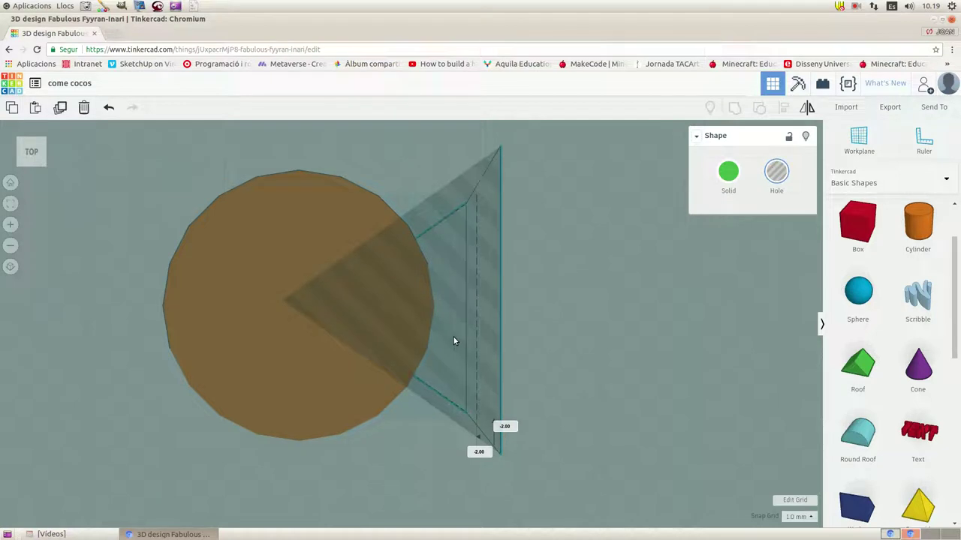
pyautogui.press('Right')
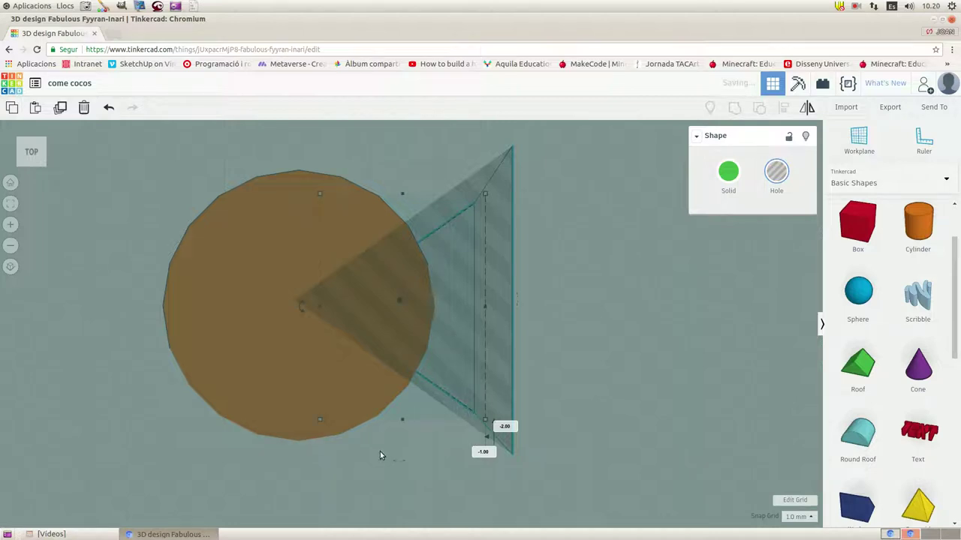
# Step: Select the disc together with the roof hole and group them to cut out the wedge-shaped mouth
pyautogui.keyDown('shift'); pyautogui.click(223, 339); pyautogui.keyUp('shift')
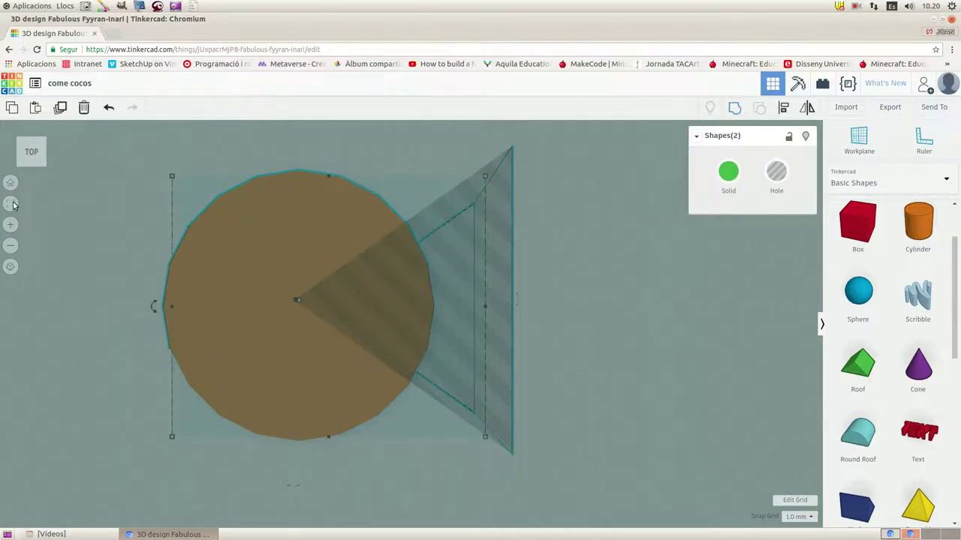
pyautogui.click(106, 340)
pyautogui.scroll(-3, 106, 336)
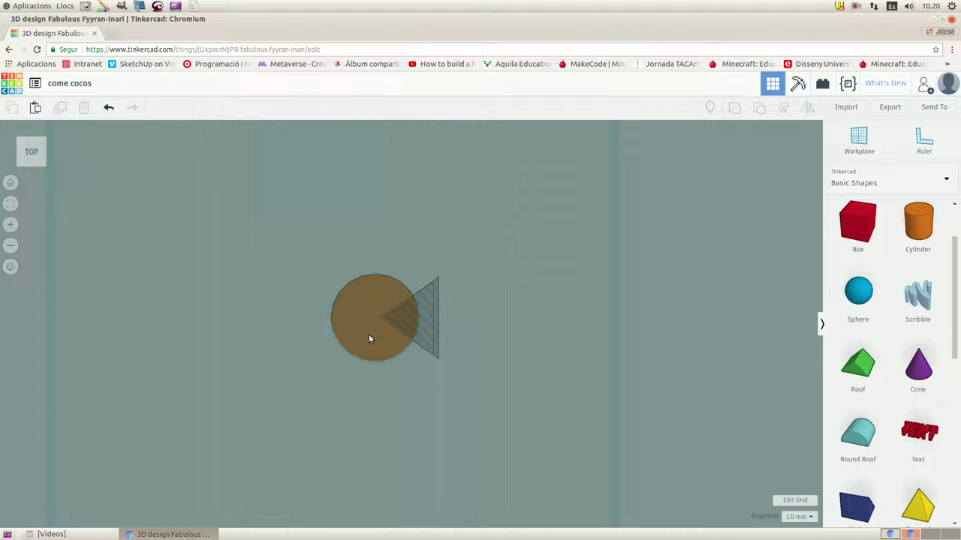
pyautogui.moveTo(309, 252); pyautogui.dragTo(472, 391)
pyautogui.scroll(1, 472, 391)
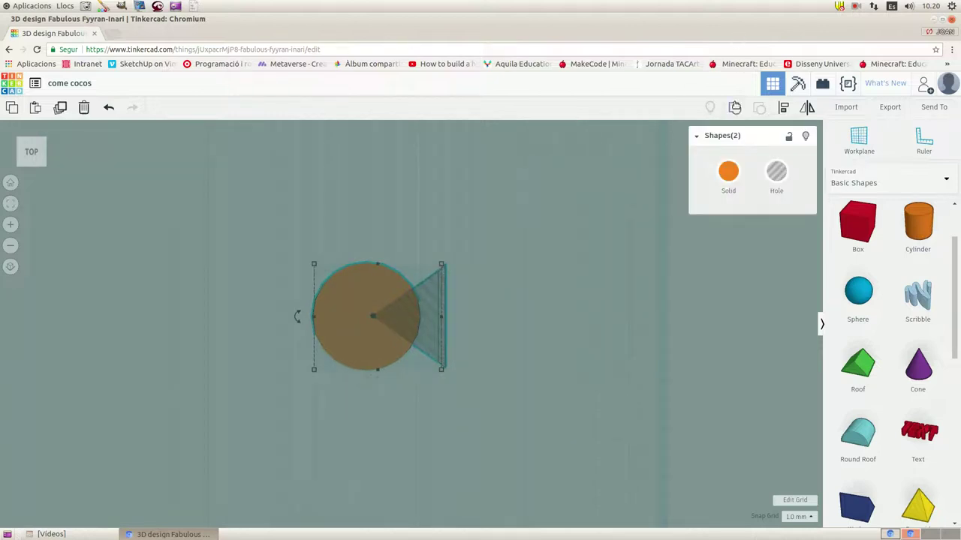
pyautogui.click(735, 106)
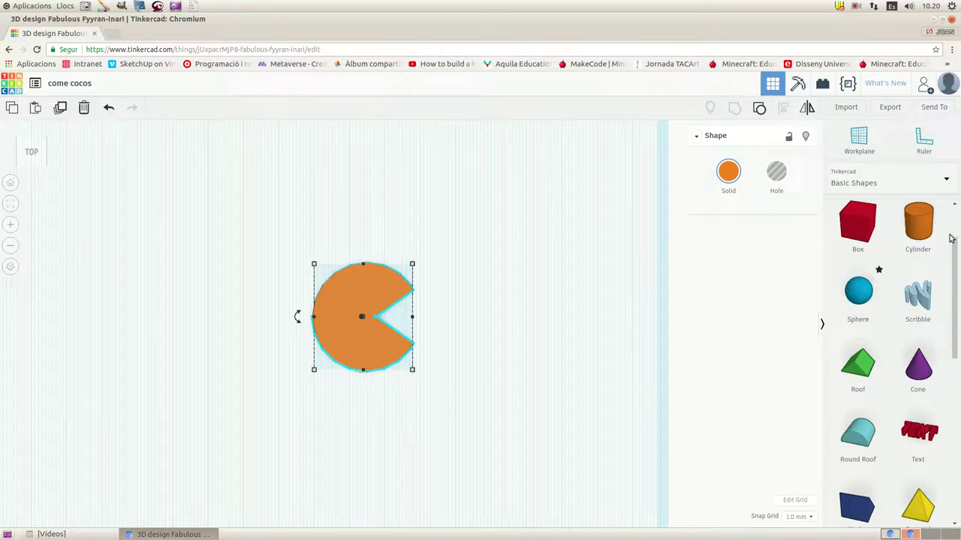
# Step: Place a new cylinder beside the notched disc and set its width and length to 4 mm
pyautogui.moveTo(929, 228); pyautogui.dragTo(491, 279)
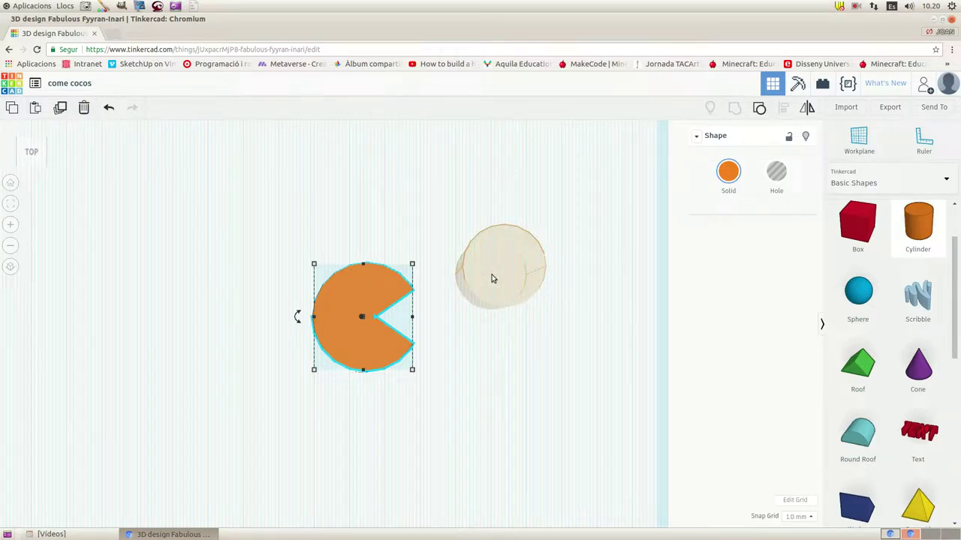
pyautogui.moveTo(492, 280); pyautogui.dragTo(491, 279)
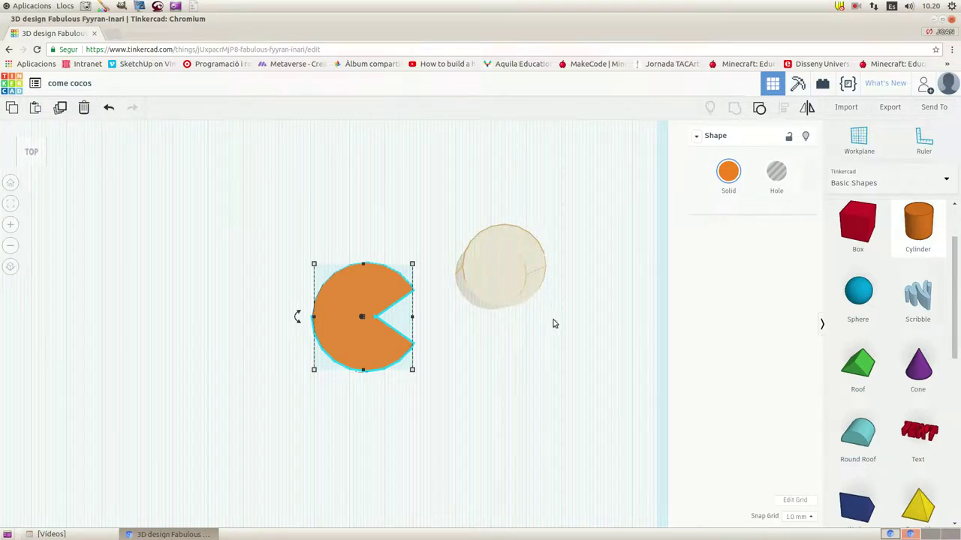
pyautogui.click(502, 309)
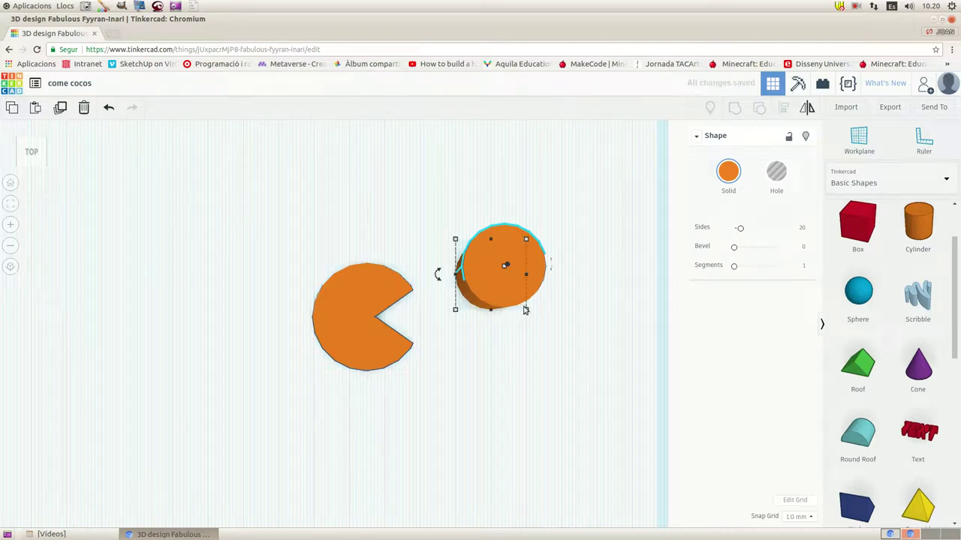
pyautogui.moveTo(525, 309)
pyautogui.click(491, 357)
pyautogui.write('4')
pyautogui.press('Tab')
pyautogui.write('4')
pyautogui.press('Return')
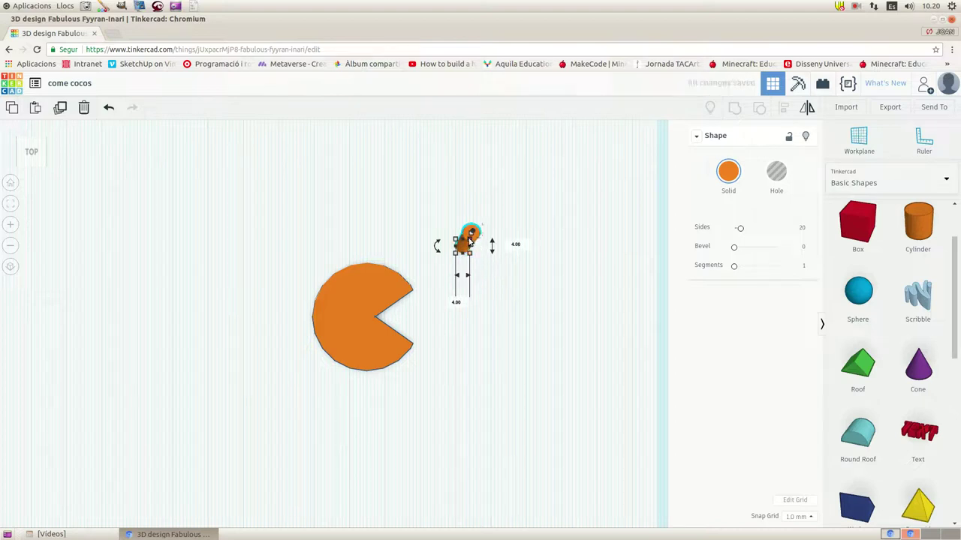
# Step: Set the small cylinder's height to 7 mm and turn it into a hole
pyautogui.moveTo(471, 239); pyautogui.dragTo(459, 309)
pyautogui.click(457, 295)
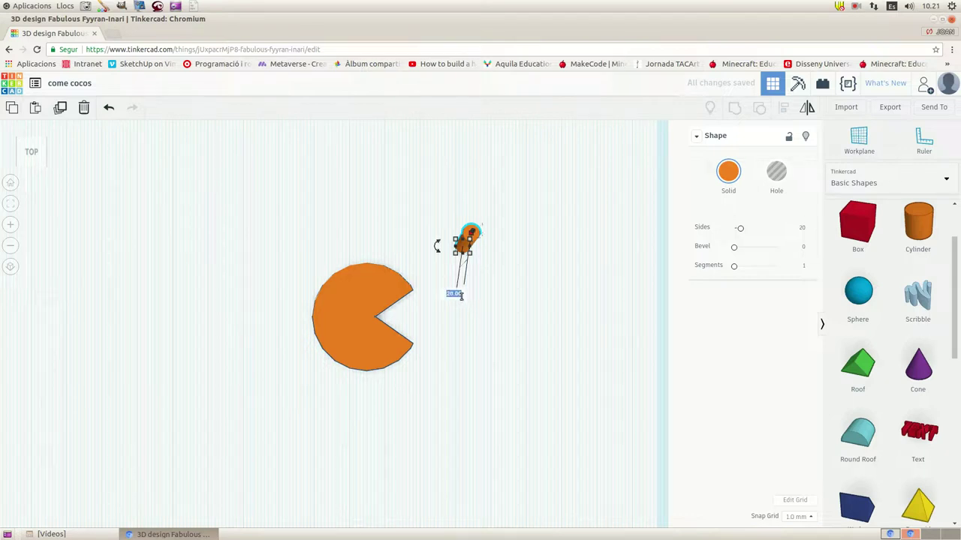
pyautogui.write('7')
pyautogui.press('Return')
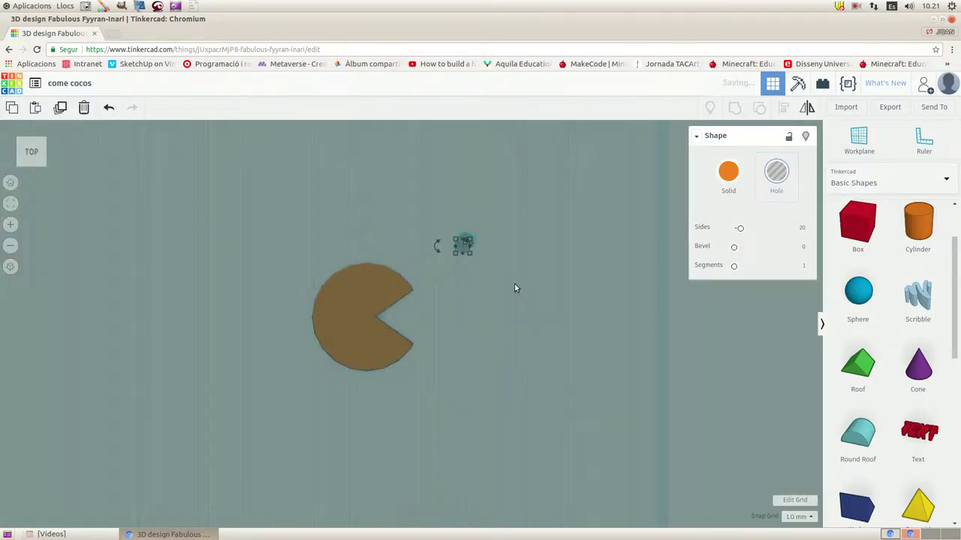
# Step: Move the small cylinder hole onto the disc above the mouth as the eye, and lower it 3 mm into the disc
pyautogui.click(481, 287)
pyautogui.moveTo(464, 248); pyautogui.dragTo(372, 292)
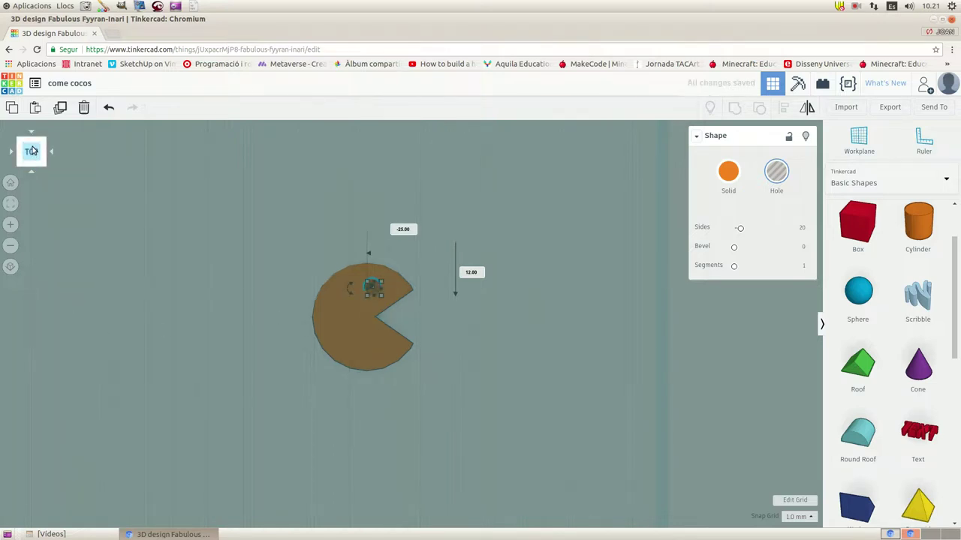
pyautogui.click(31, 151)
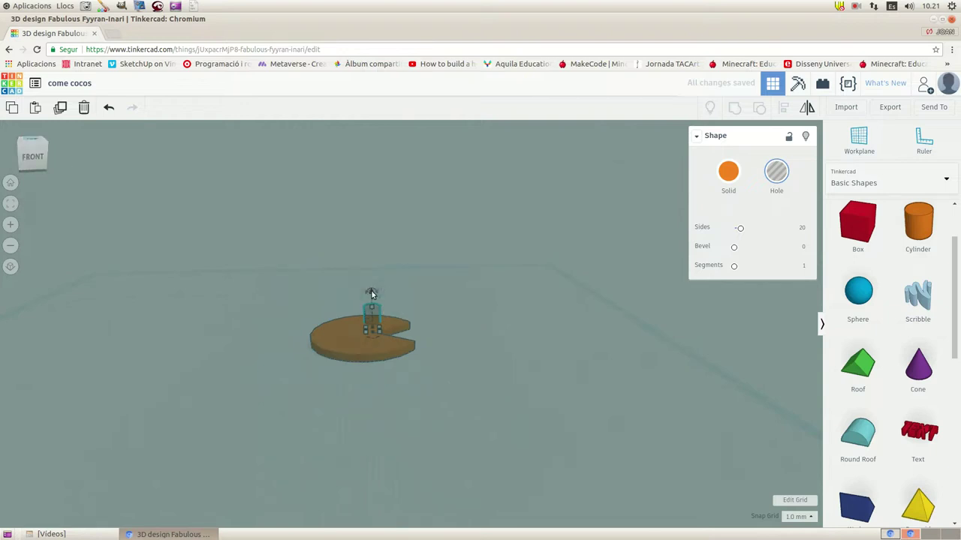
pyautogui.moveTo(371, 293); pyautogui.dragTo(370, 306)
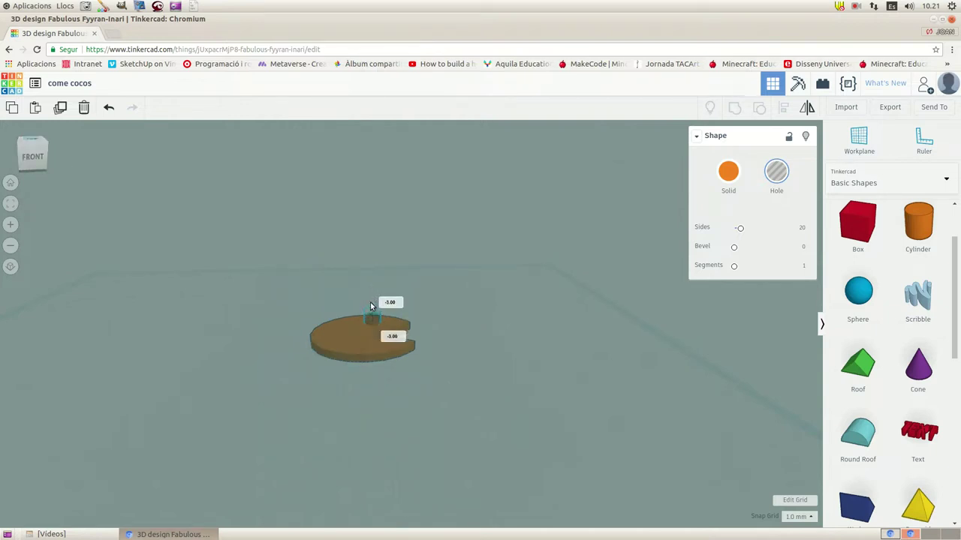
# Step: Add the notched disc to the selected small cylinder hole and group them to cut the round eye through the disc
pyautogui.click(32, 154)
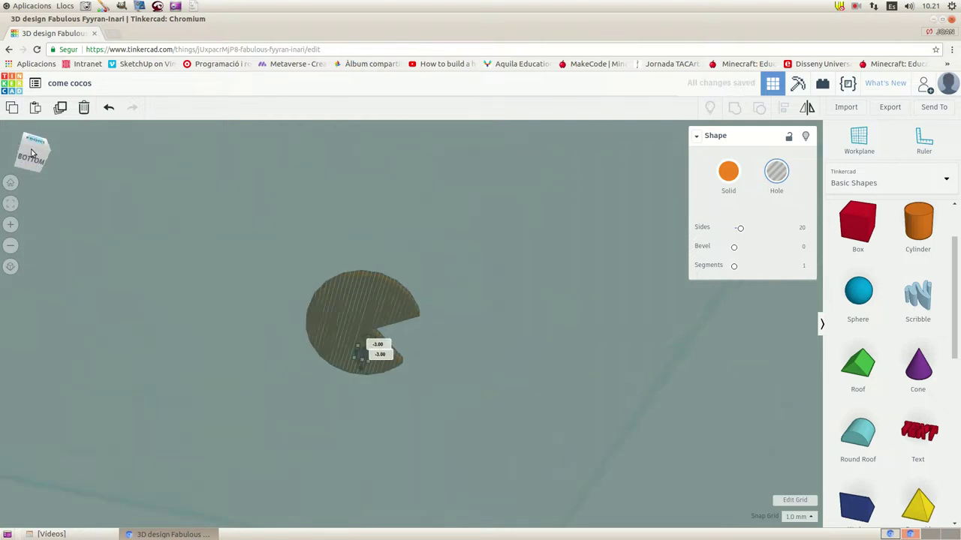
pyautogui.click(33, 141)
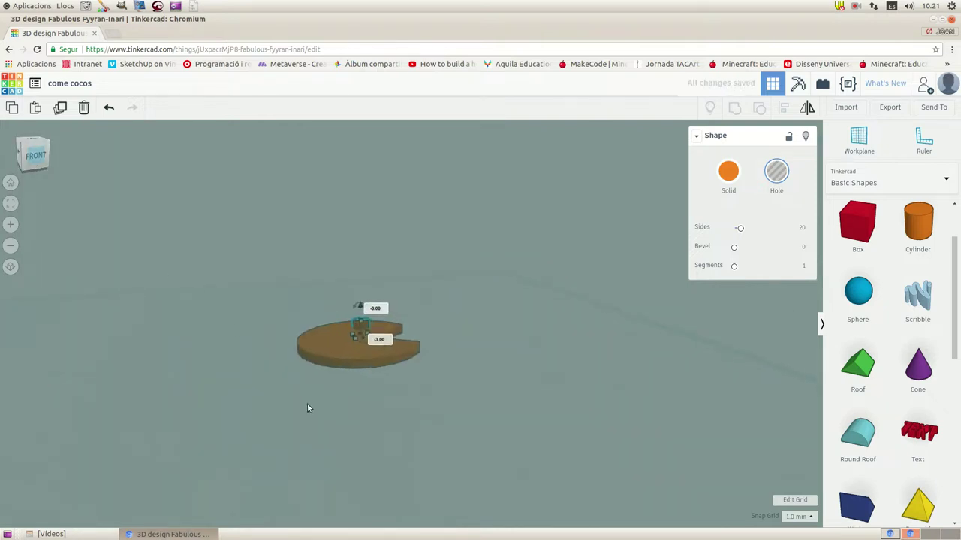
pyautogui.click(34, 155)
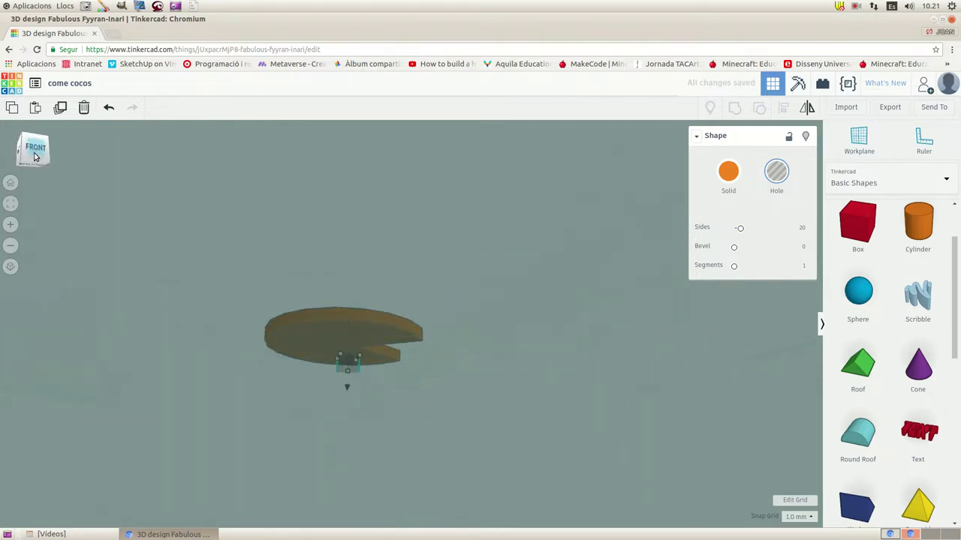
pyautogui.click(34, 159)
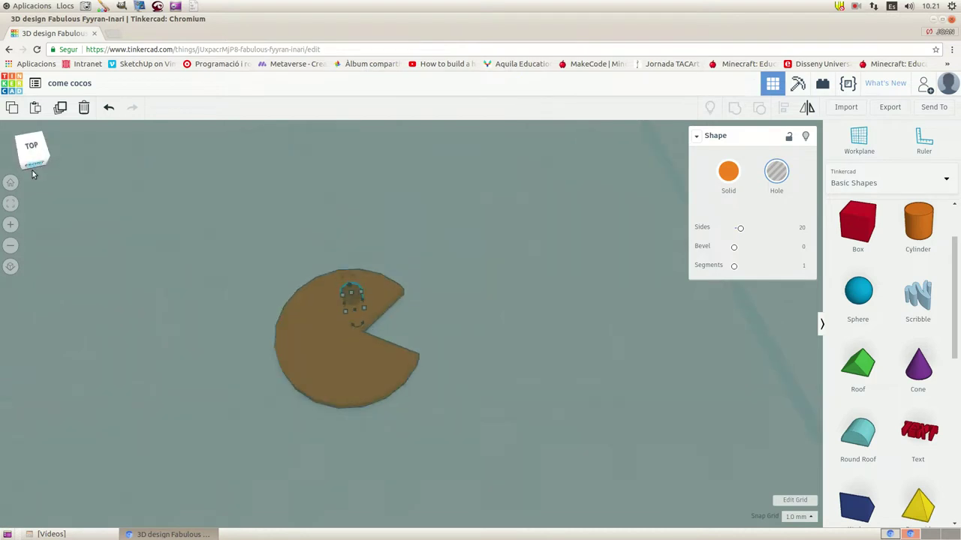
pyautogui.keyDown('shift'); pyautogui.click(367, 373); pyautogui.keyUp('shift')
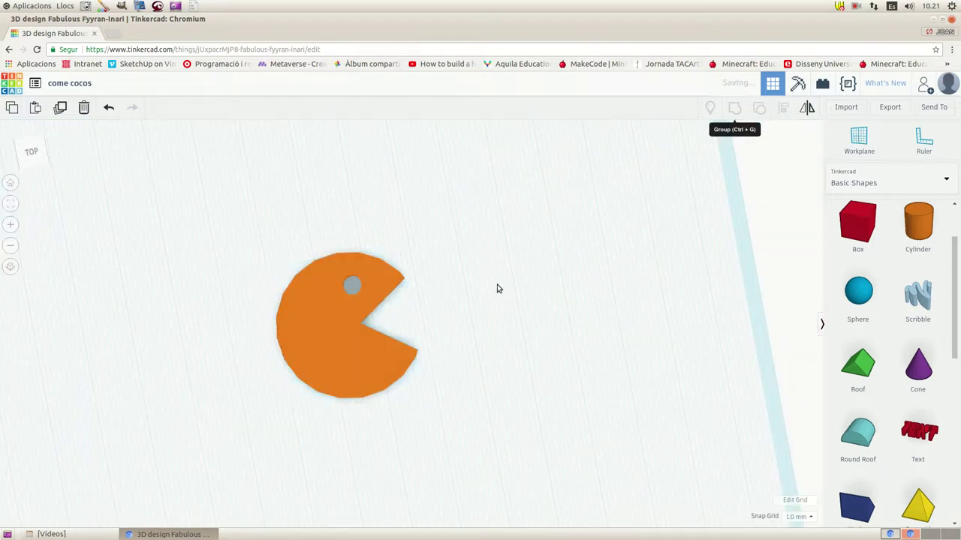
# Step: Change the solid colour of the finished Pac-Man shape to the bright yellow preset
pyautogui.click(33, 154)
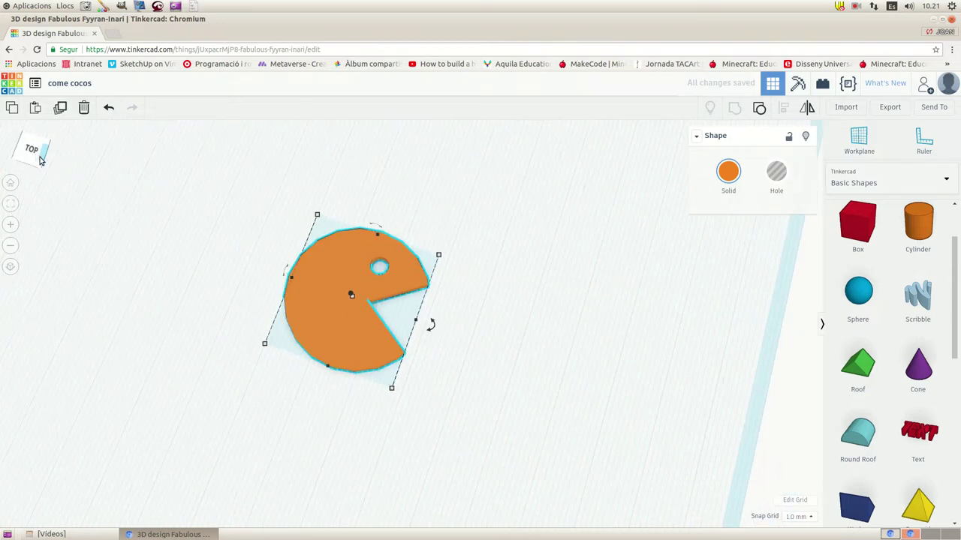
pyautogui.click(11, 205)
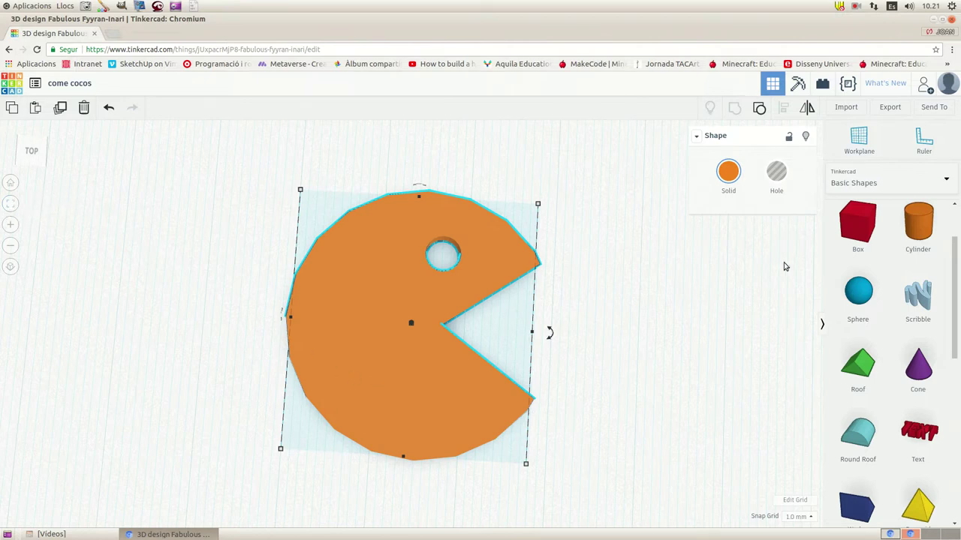
pyautogui.click(724, 174)
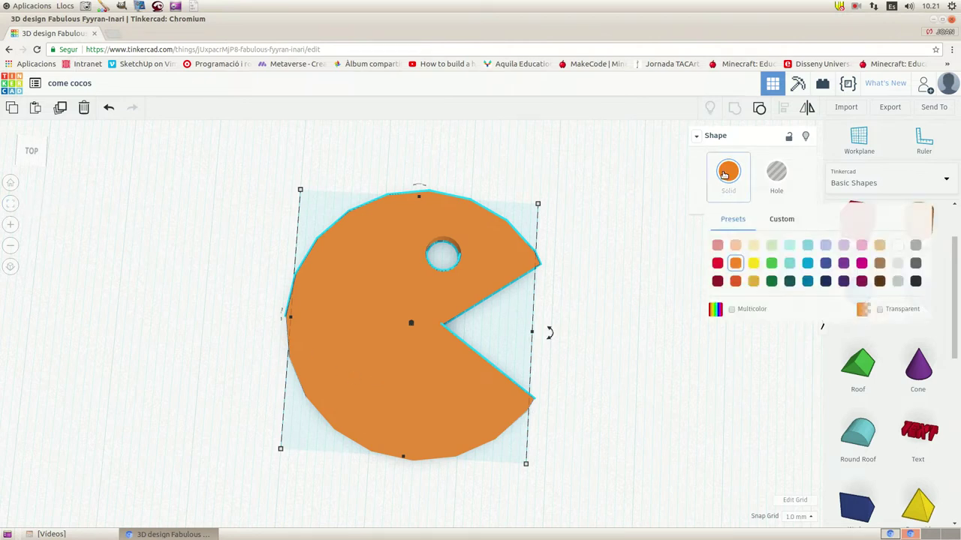
pyautogui.click(753, 263)
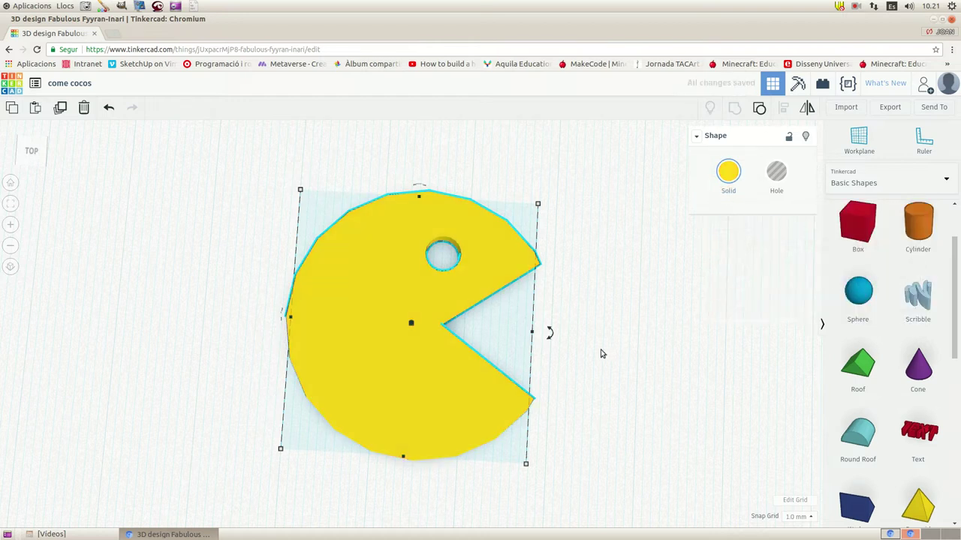
pyautogui.click(856, 8)
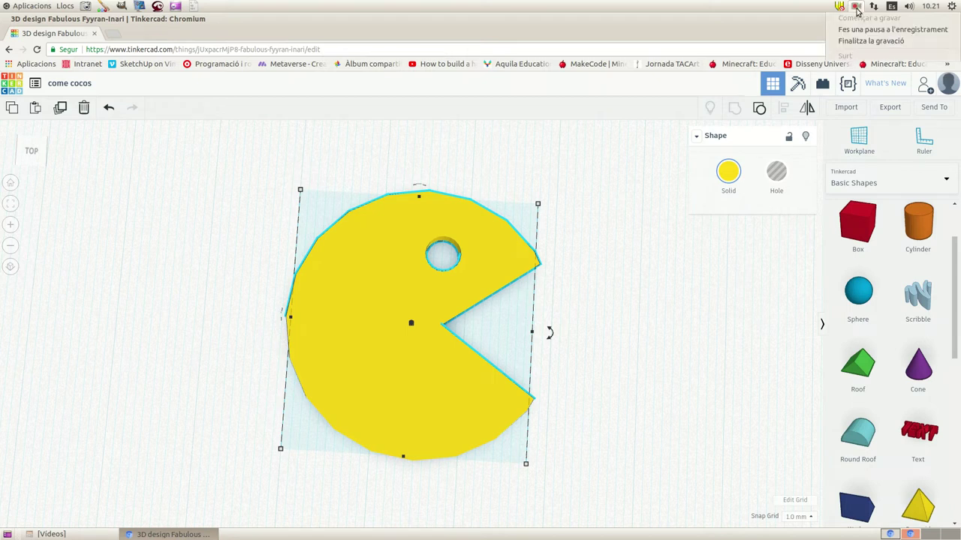
pyautogui.click(862, 40)
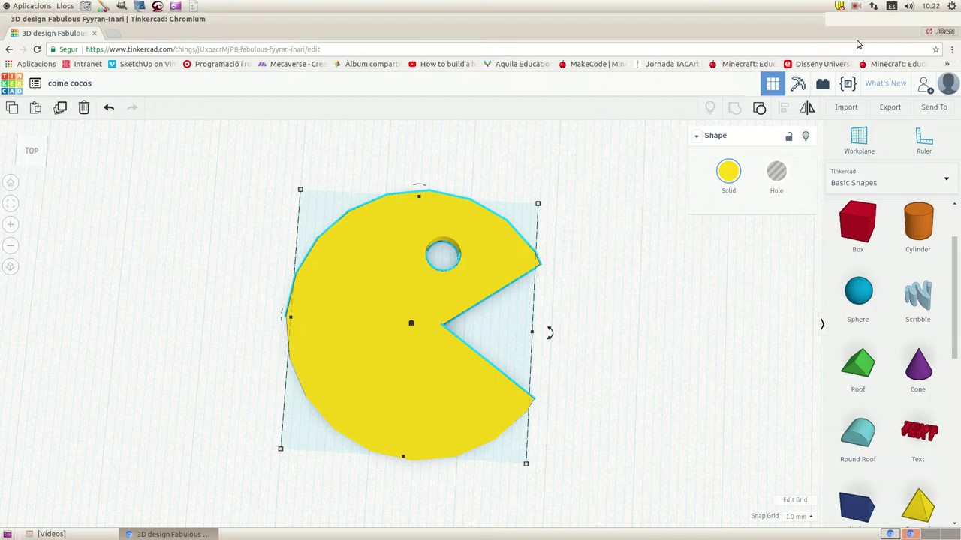